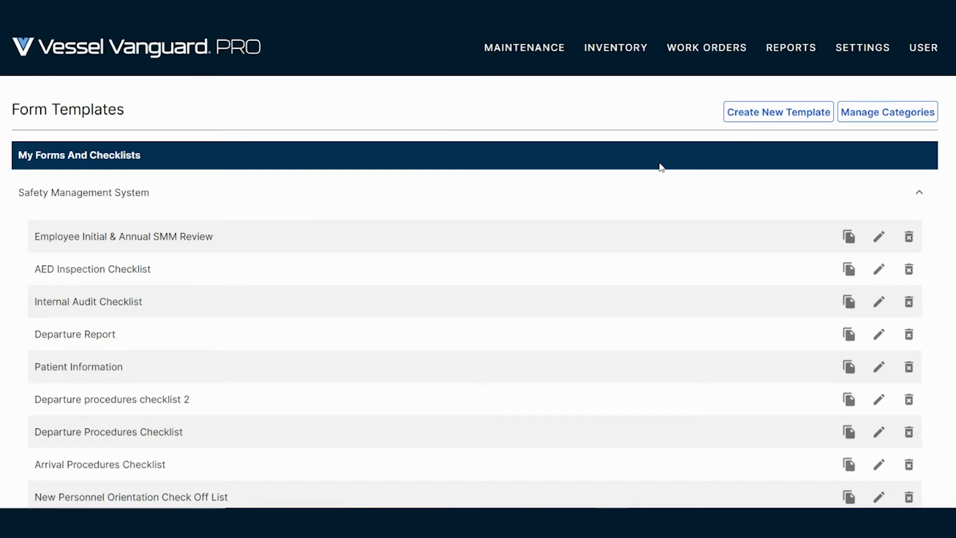
# Create a custom form template named "Above The Waterline Care Checklist" in the Operations category
pyautogui.click(752, 112)
pyautogui.click(169, 161)
pyautogui.write('Above The Waterline Care Checklist')
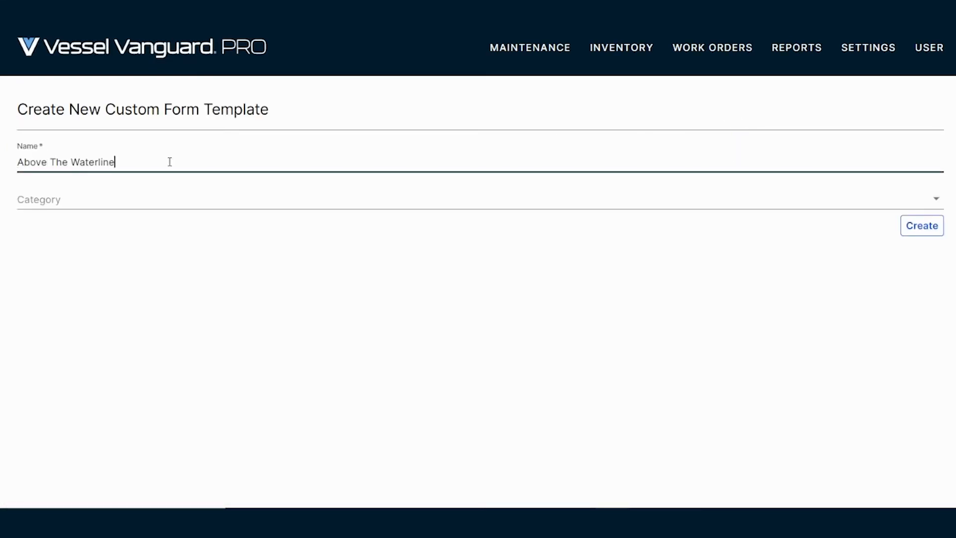
pyautogui.click(150, 204)
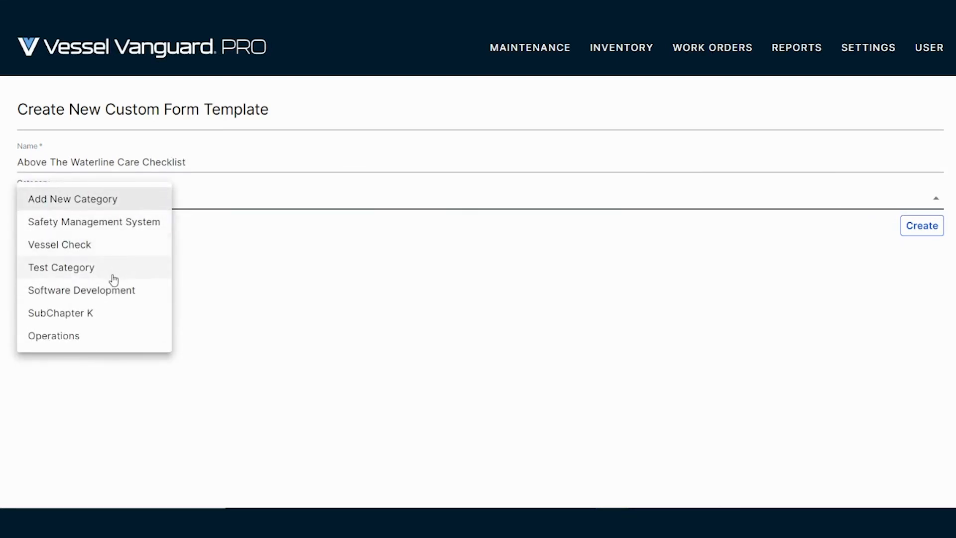
pyautogui.click(95, 343)
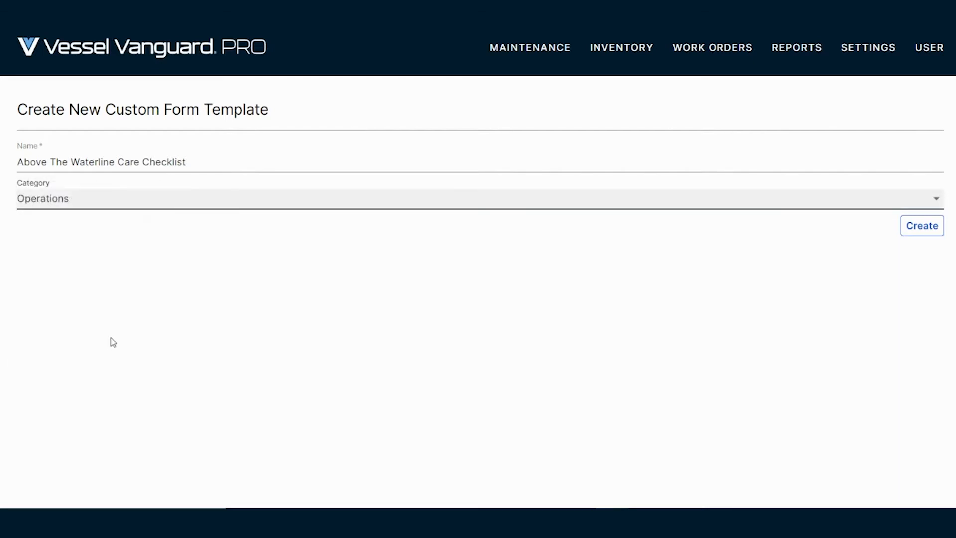
pyautogui.click(905, 232)
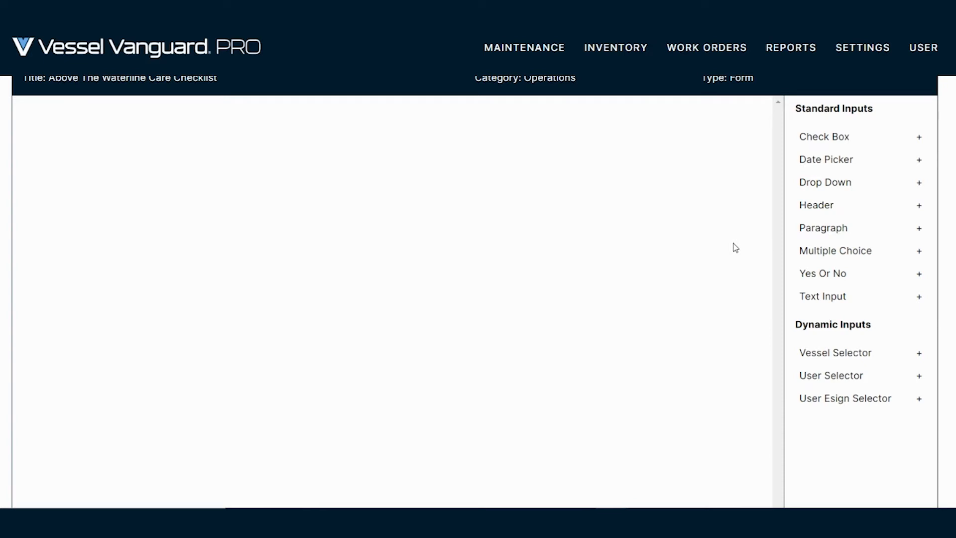
# Add a vessel selector to the empty form, check its vessel choices, and place a user selector below it
pyautogui.click(834, 358)
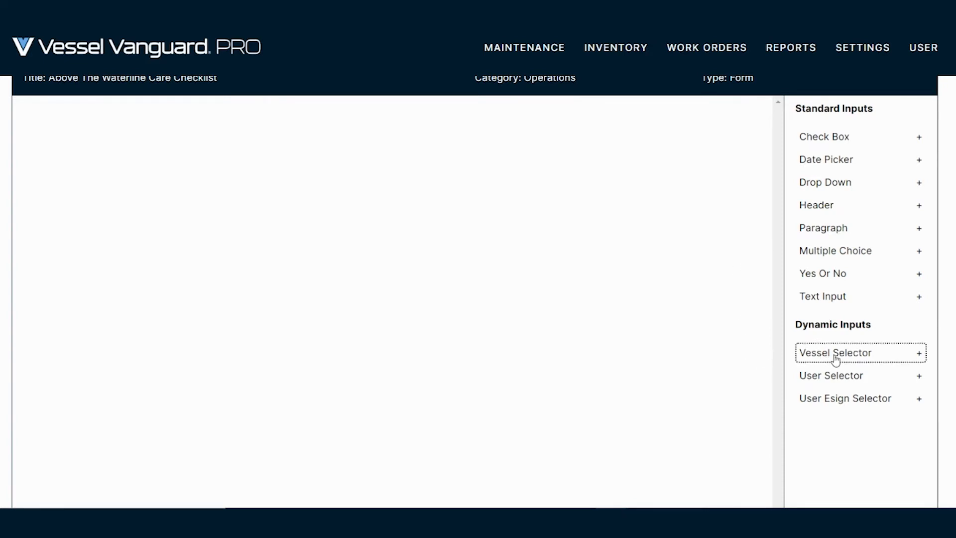
pyautogui.moveTo(834, 357); pyautogui.dragTo(67, 134)
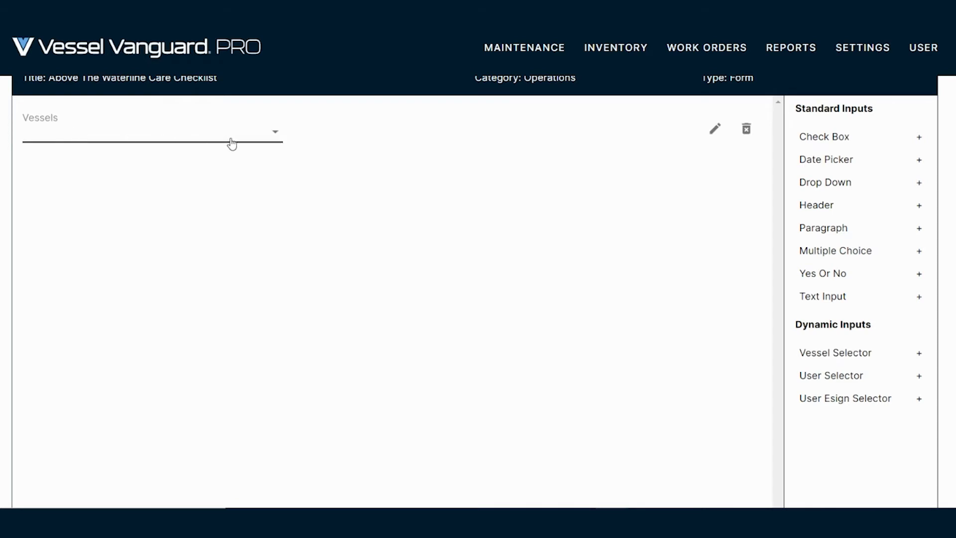
pyautogui.click(263, 135)
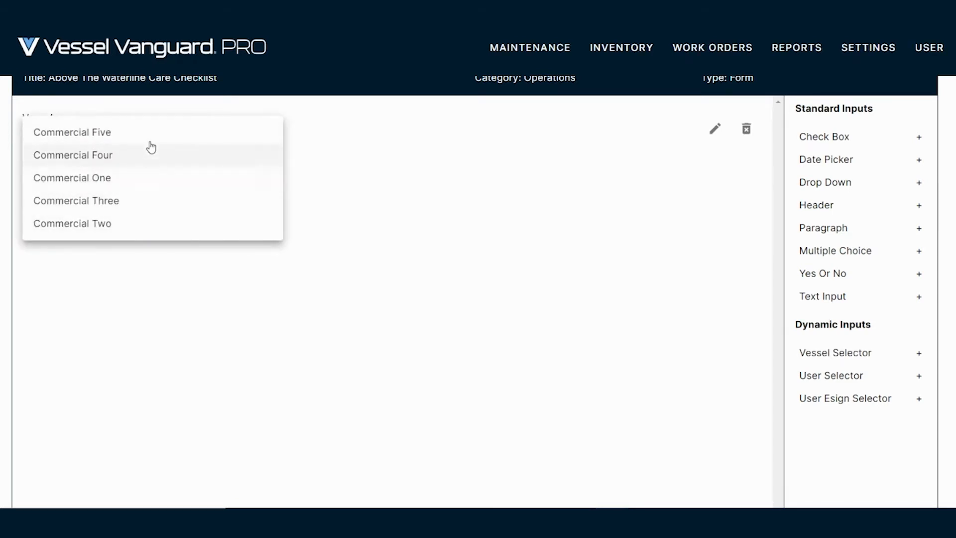
pyautogui.click(378, 147)
pyautogui.moveTo(850, 376); pyautogui.dragTo(95, 194)
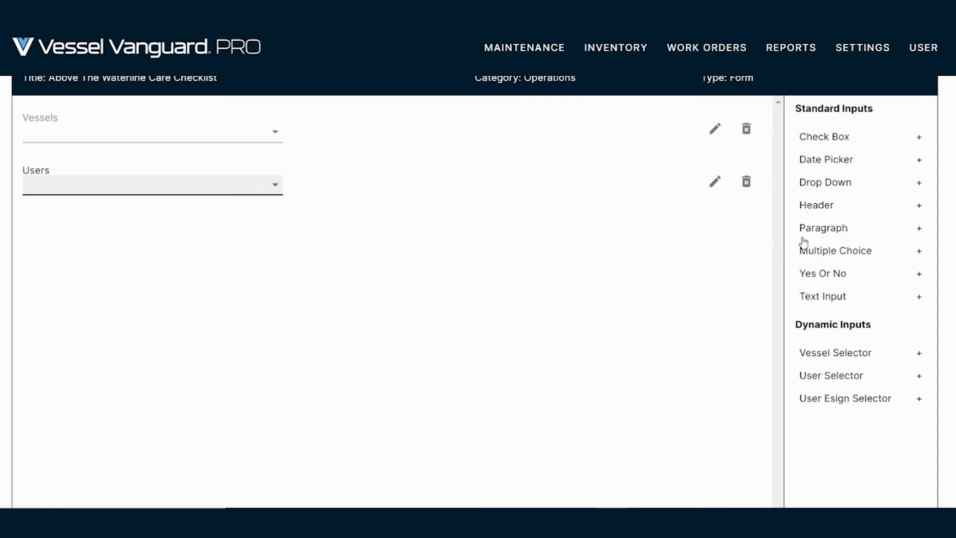
# Add a paragraph reading "Wash and Wax the Hull:" below the user selector, with a Yes Or No input beneath it
pyautogui.moveTo(805, 230); pyautogui.dragTo(135, 252)
pyautogui.click(715, 234)
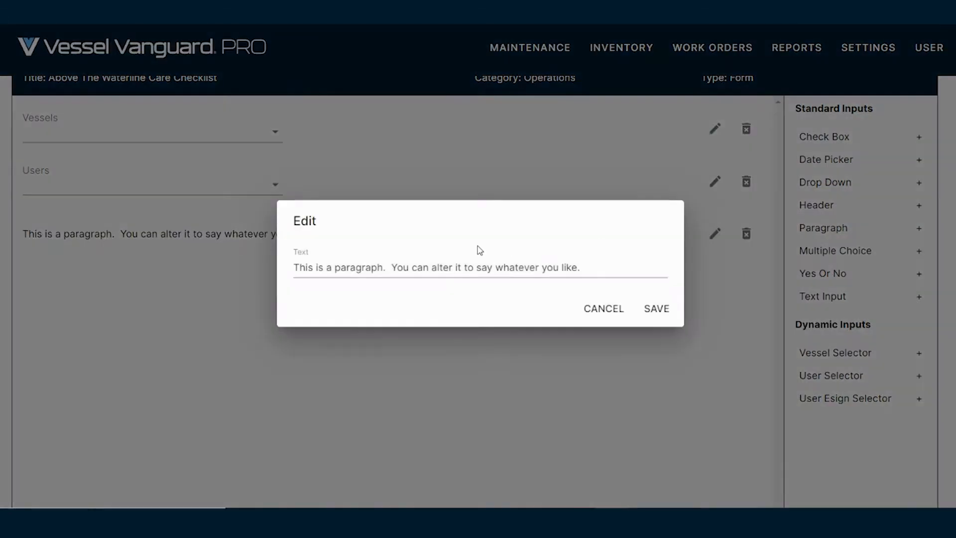
pyautogui.moveTo(622, 267); pyautogui.dragTo(277, 273)
pyautogui.write('Wash and Wax the Hull')
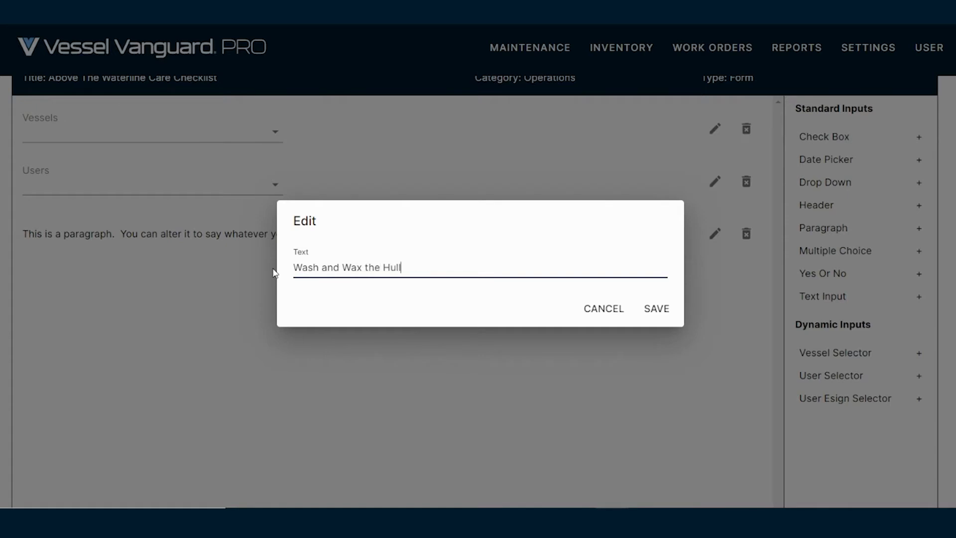
pyautogui.click(650, 311)
pyautogui.moveTo(819, 275); pyautogui.dragTo(105, 284)
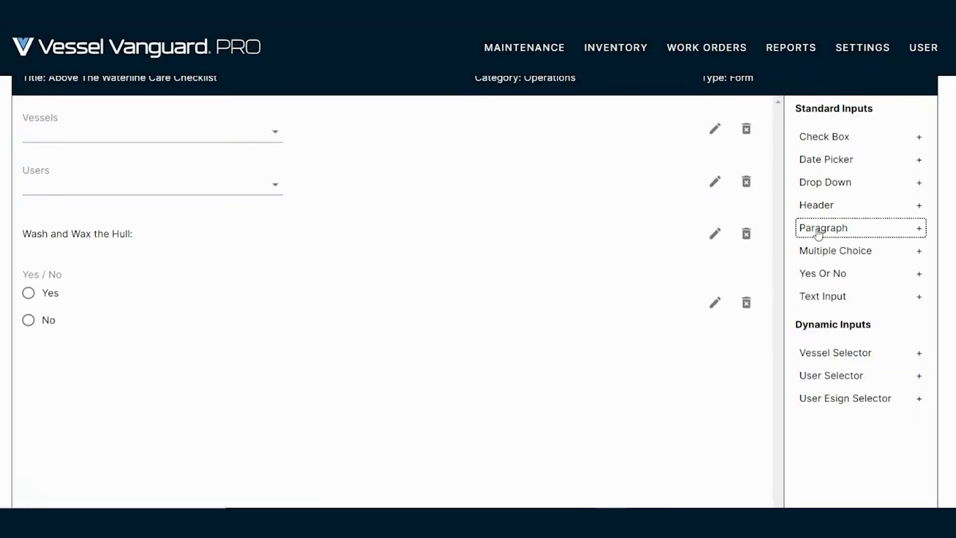
# Add a required drop-down labelled "Polish the teak" below the Yes/No input and check its choices
pyautogui.moveTo(825, 193); pyautogui.dragTo(72, 360)
pyautogui.click(715, 372)
pyautogui.click(381, 201)
pyautogui.press('BackSpace')
pyautogui.press('BackSpace')
pyautogui.press('BackSpace')
pyautogui.press('BackSpace')
pyautogui.press('BackSpace')
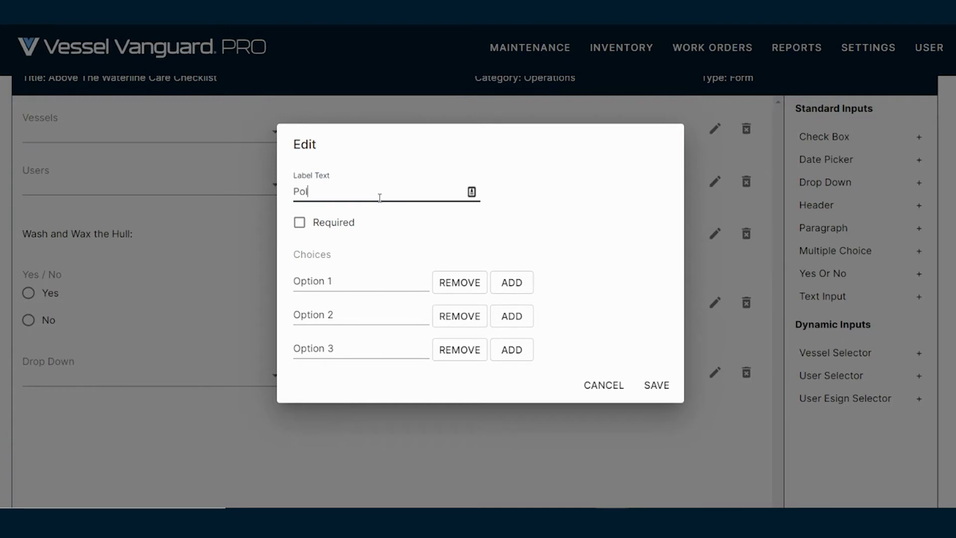
pyautogui.write('Polish the teak')
pyautogui.click(300, 223)
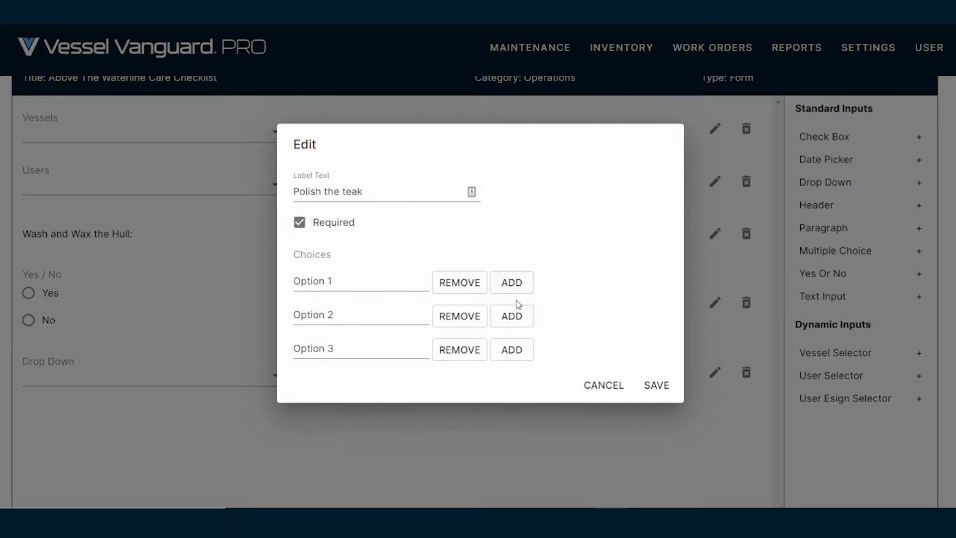
pyautogui.click(649, 386)
pyautogui.click(259, 365)
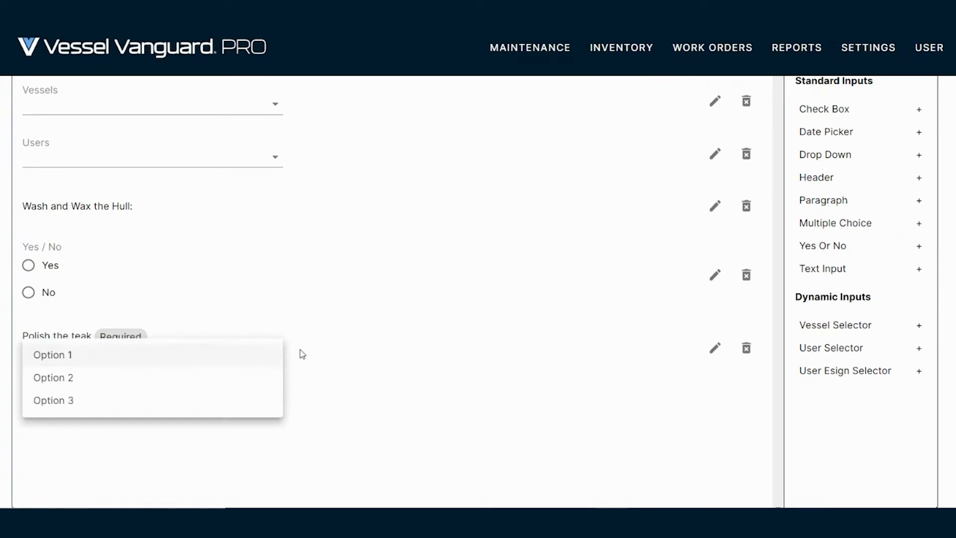
pyautogui.click(376, 345)
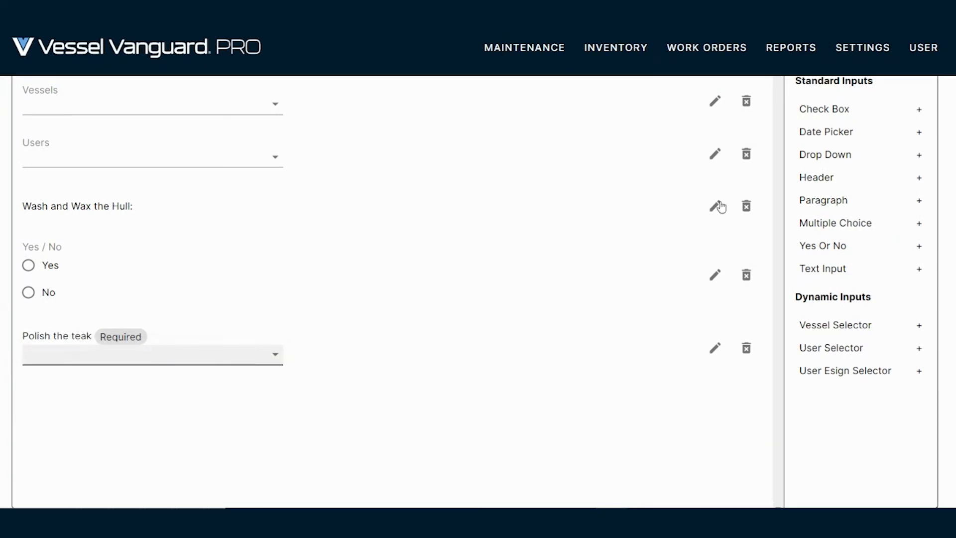
# Add a date picker as the first field of the form, above the vessel selector
pyautogui.moveTo(828, 133); pyautogui.dragTo(146, 92)
pyautogui.moveTo(43, 393); pyautogui.dragTo(195, 214)
pyautogui.scroll(-2, 493, 293)
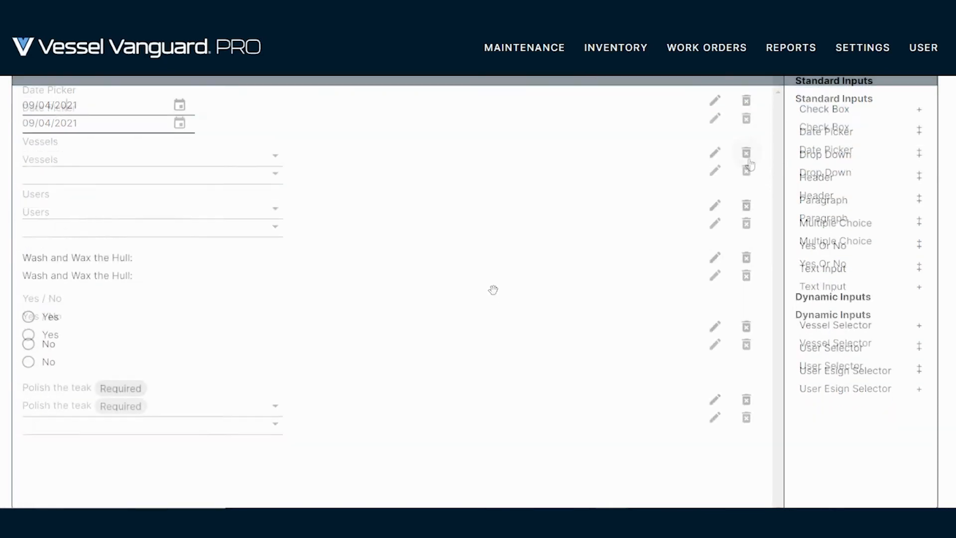
pyautogui.moveTo(250, 234); pyautogui.dragTo(256, 380)
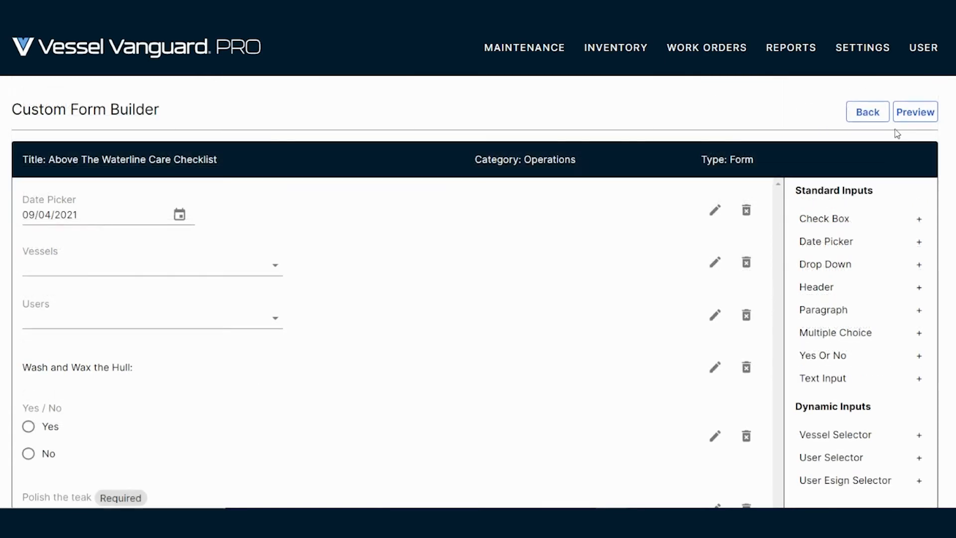
# Preview the completed checklist form, and look for it under Operations in the form templates list
pyautogui.click(912, 113)
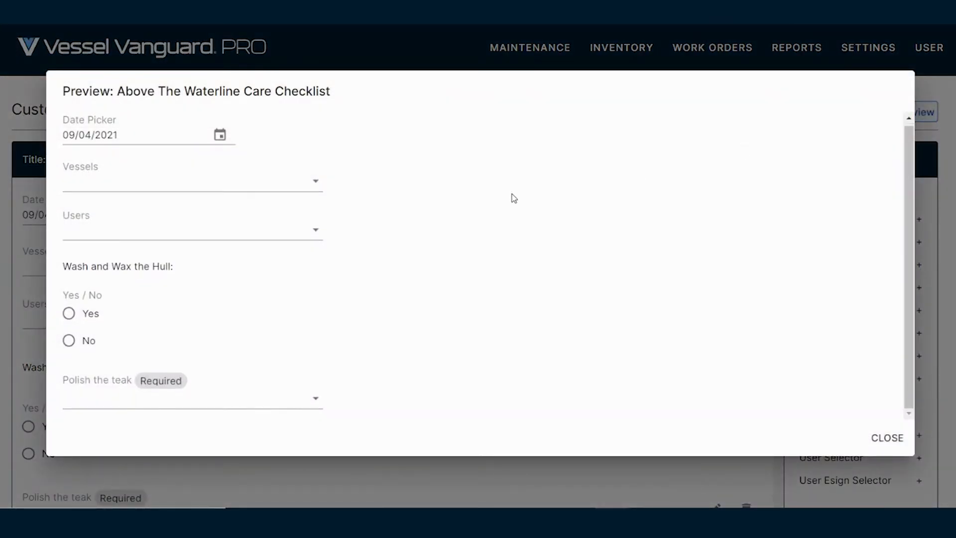
pyautogui.click(895, 438)
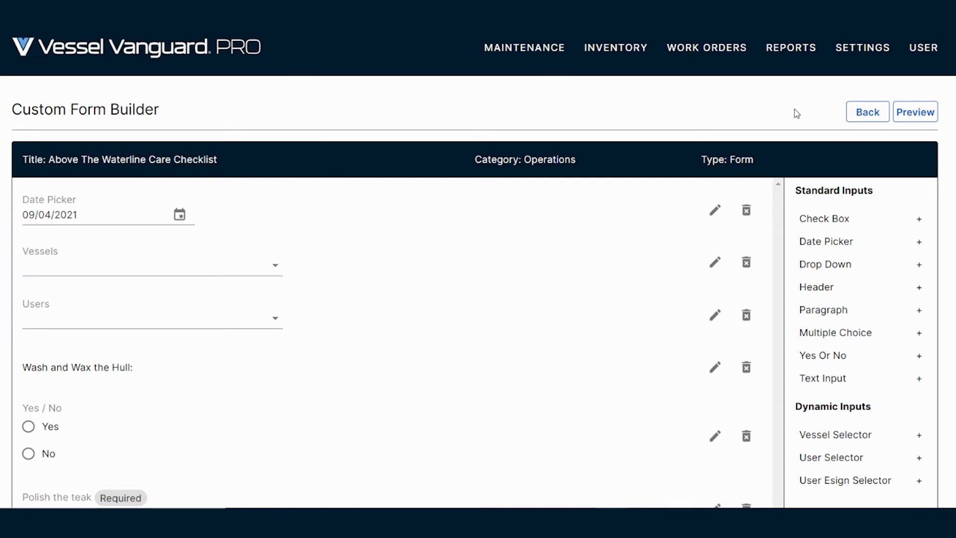
pyautogui.click(855, 112)
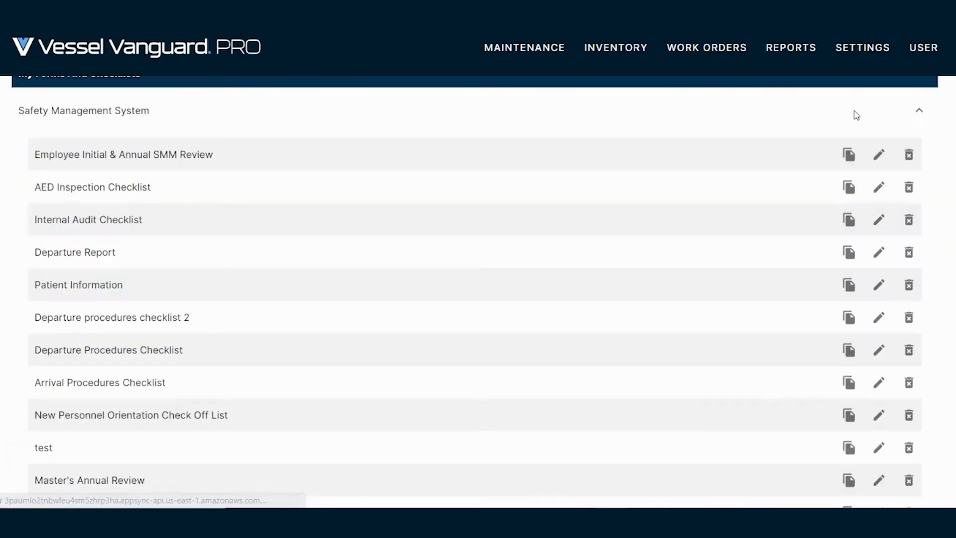
pyautogui.scroll(-1, 483, 205)
pyautogui.scroll(-15, 483, 206)
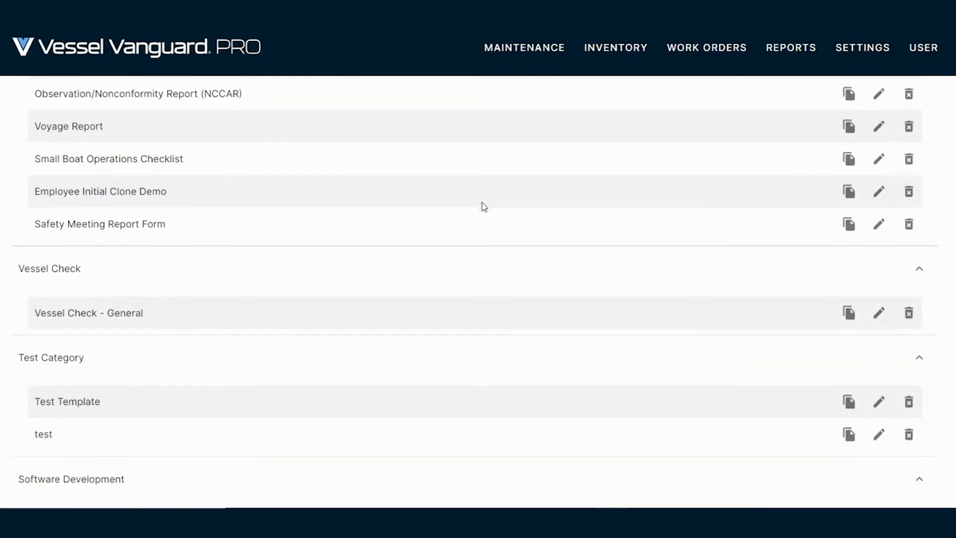
pyautogui.scroll(-3, 484, 207)
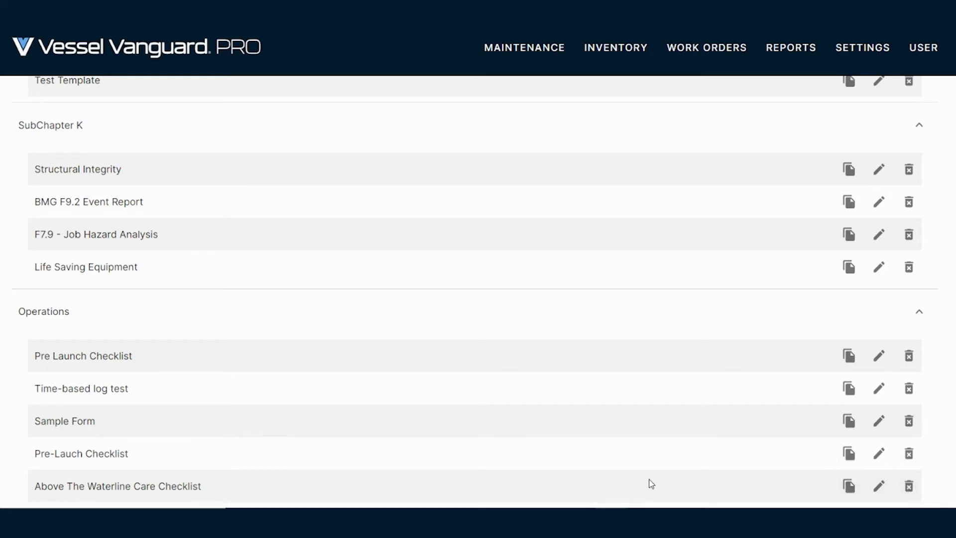
pyautogui.scroll(-10, 636, 397)
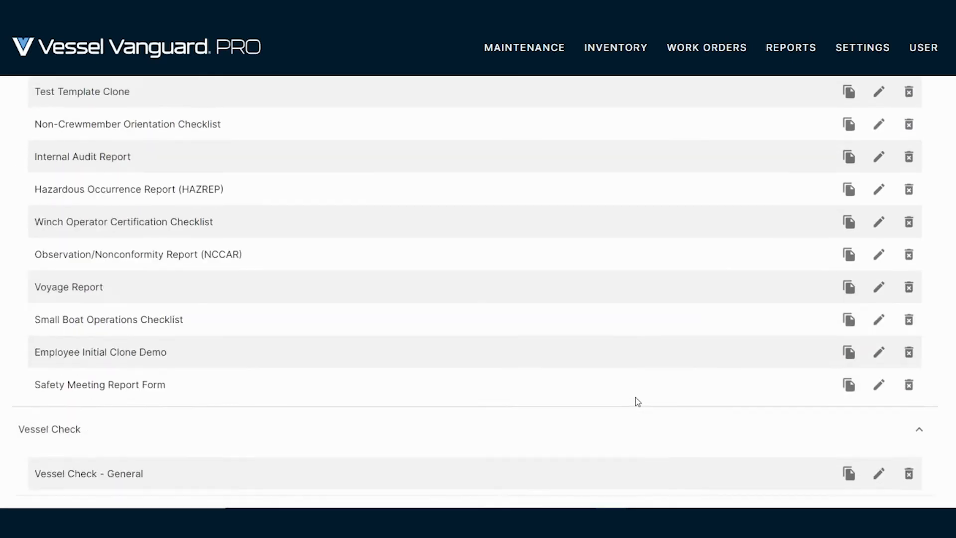
pyautogui.scroll(2, 636, 398)
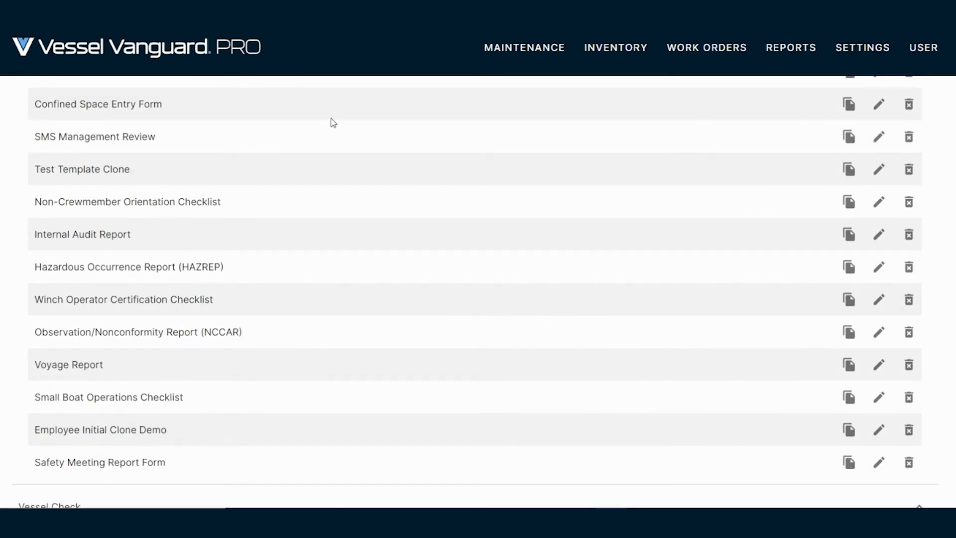
# Open the maintenance tasks of Commercial Three's Hull and Superstructure equipment, under Miscellaneous Equipment in the vessel details
pyautogui.click(207, 52)
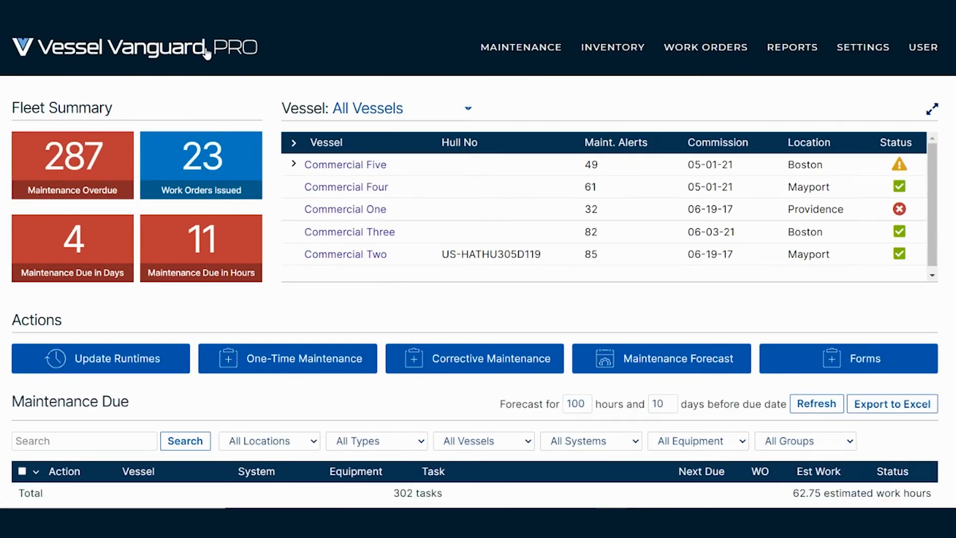
pyautogui.click(335, 233)
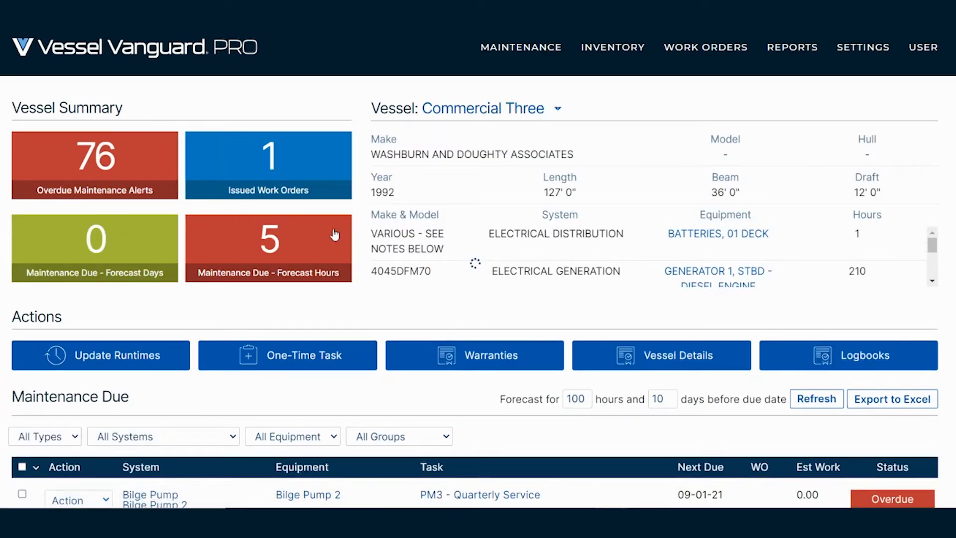
pyautogui.click(604, 359)
pyautogui.scroll(-8, 327, 327)
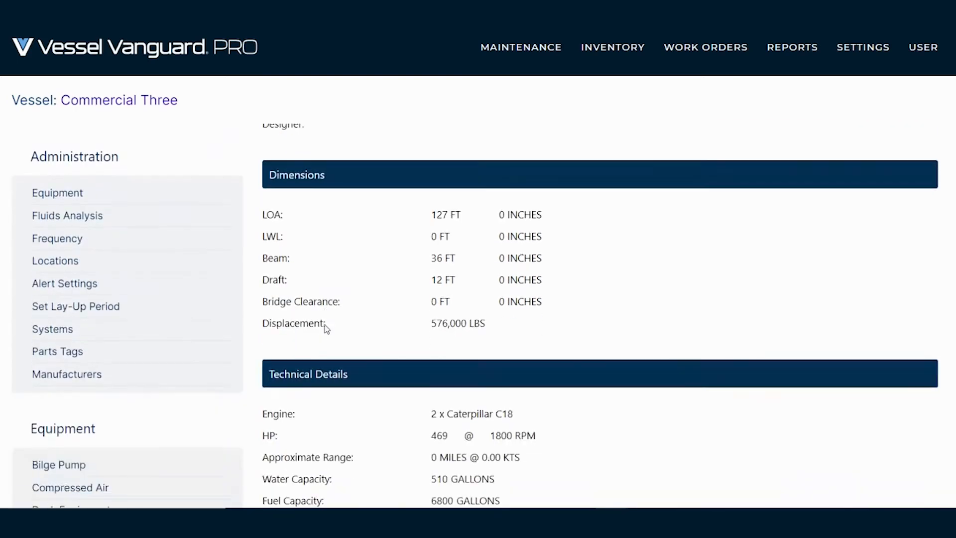
pyautogui.scroll(-3, 326, 331)
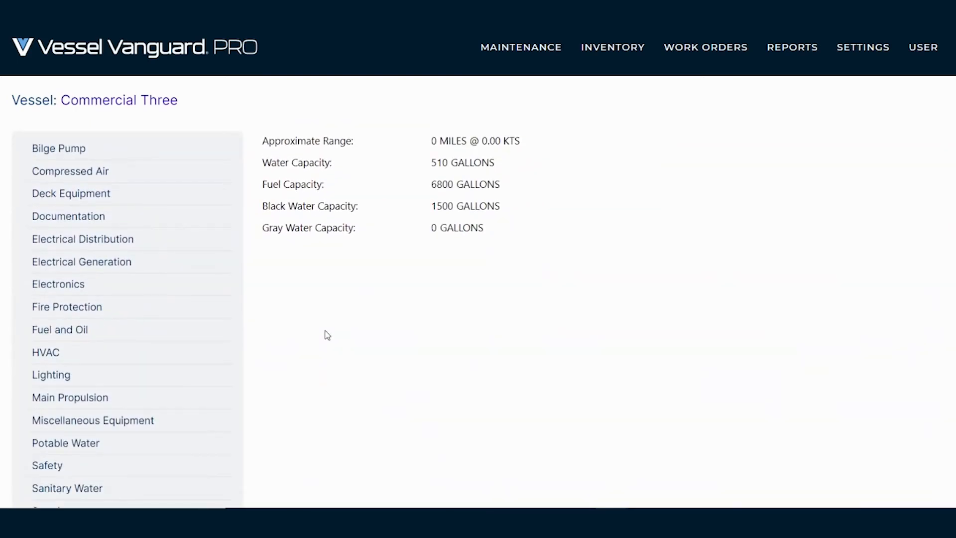
pyautogui.moveTo(174, 421)
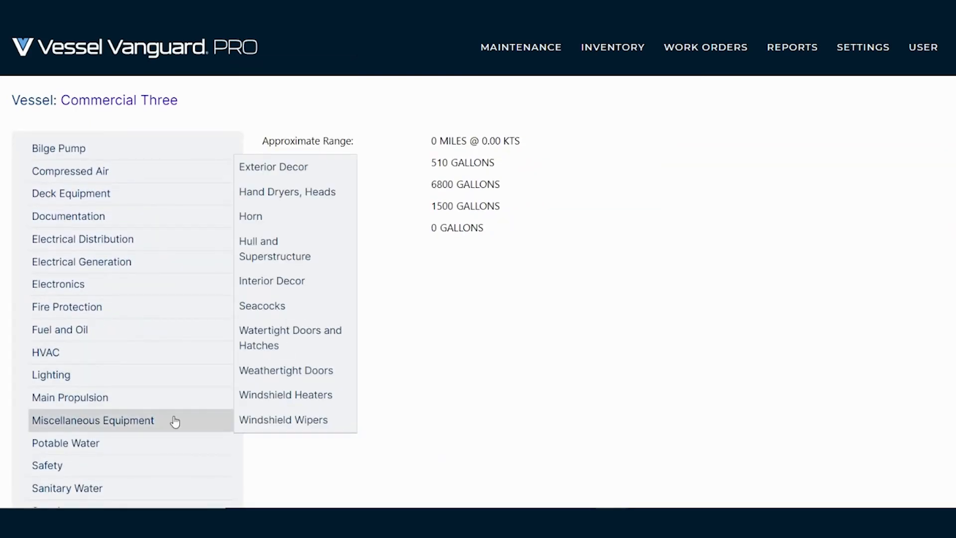
pyautogui.click(300, 257)
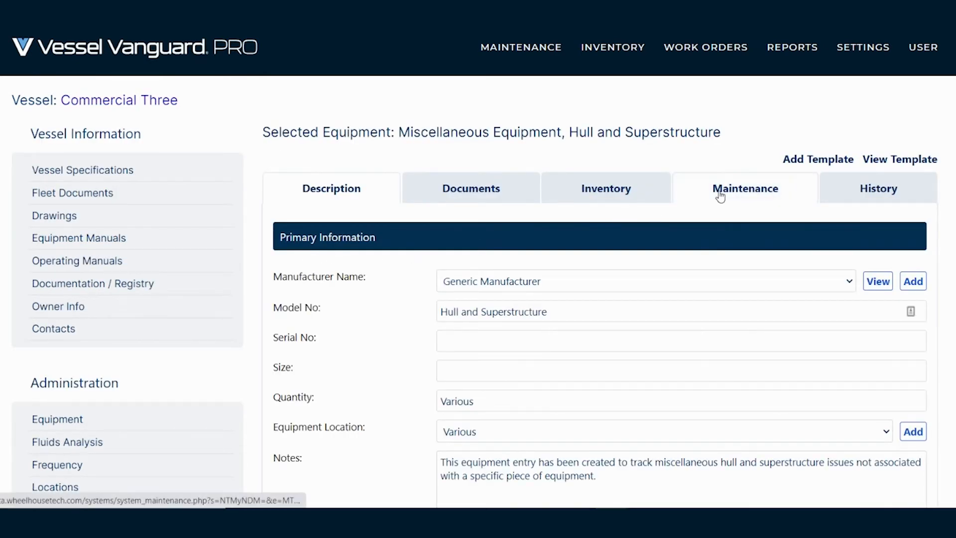
pyautogui.click(720, 196)
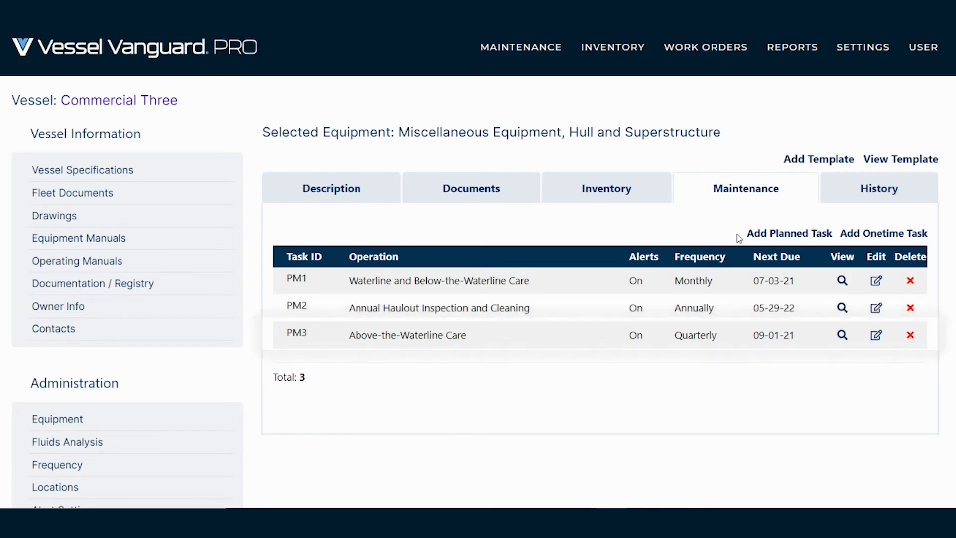
# Edit the Above-the-Waterline Care task and set its required form to Above The Waterline Care Checklist
pyautogui.click(879, 340)
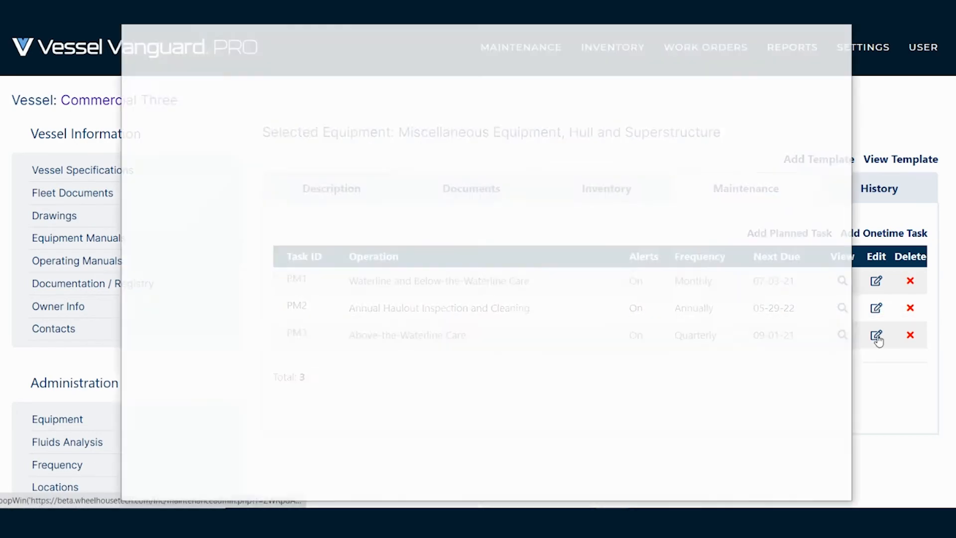
pyautogui.scroll(-5, 774, 237)
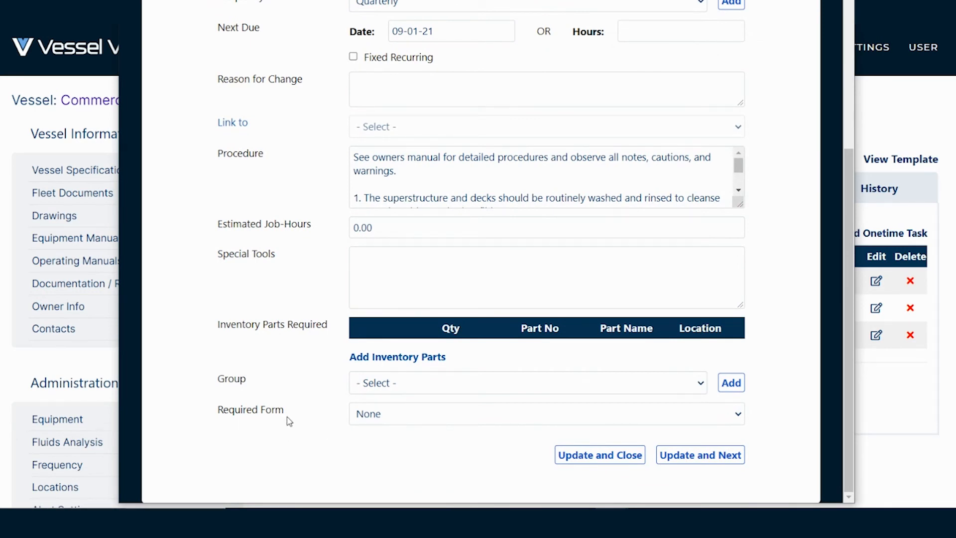
pyautogui.click(386, 417)
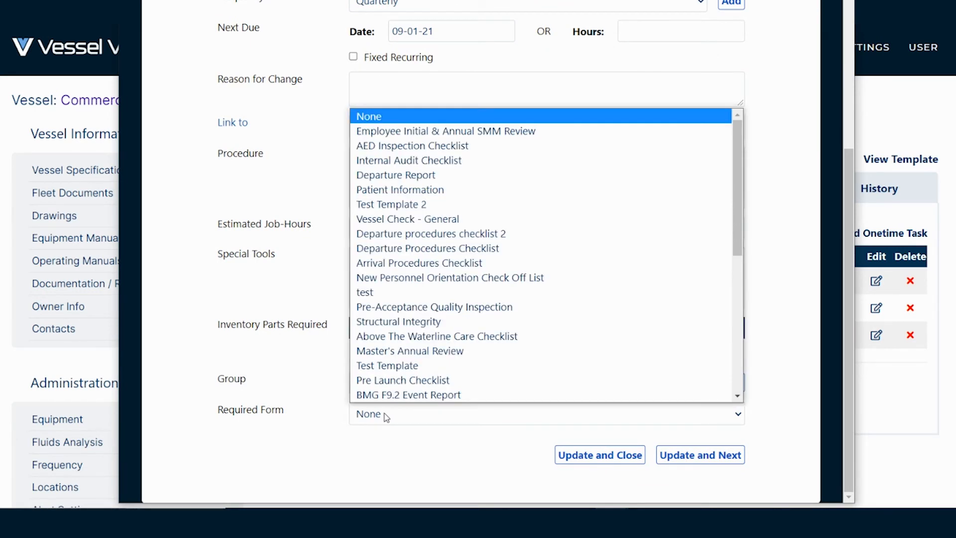
pyautogui.scroll(-1, 543, 379)
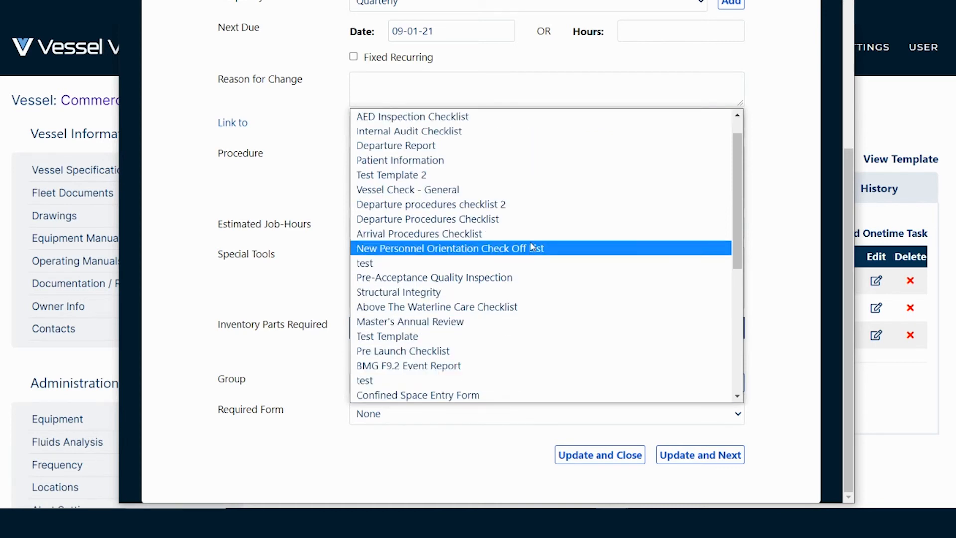
pyautogui.scroll(2, 533, 247)
pyautogui.scroll(-2, 474, 375)
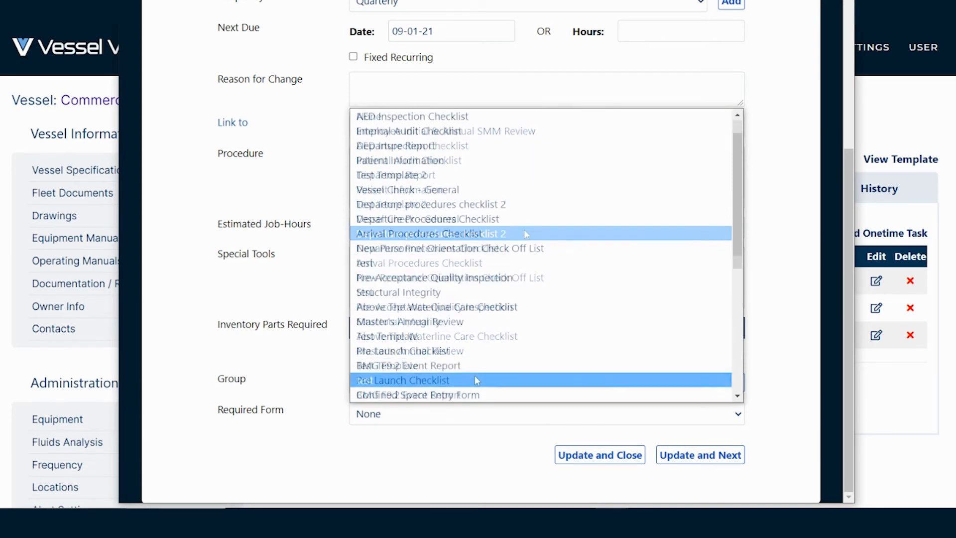
pyautogui.click(495, 307)
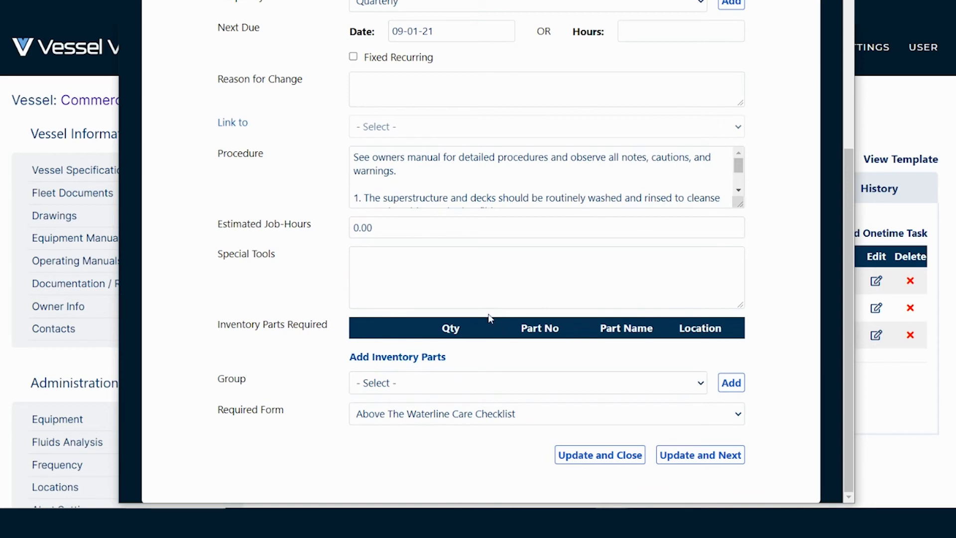
# Enter "Added Checklist" as the reason for change, then update and close the task
pyautogui.scroll(1, 328, 239)
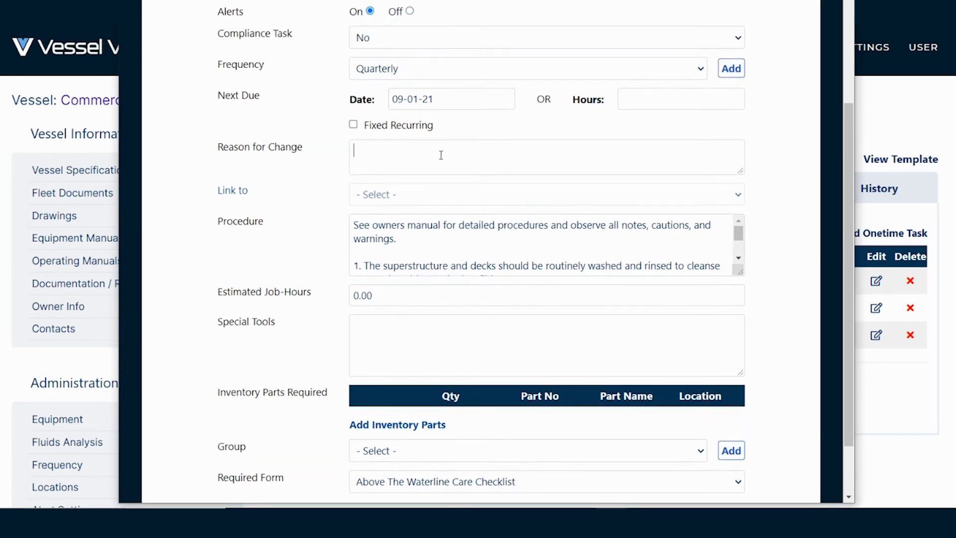
pyautogui.write('Added Checklist')
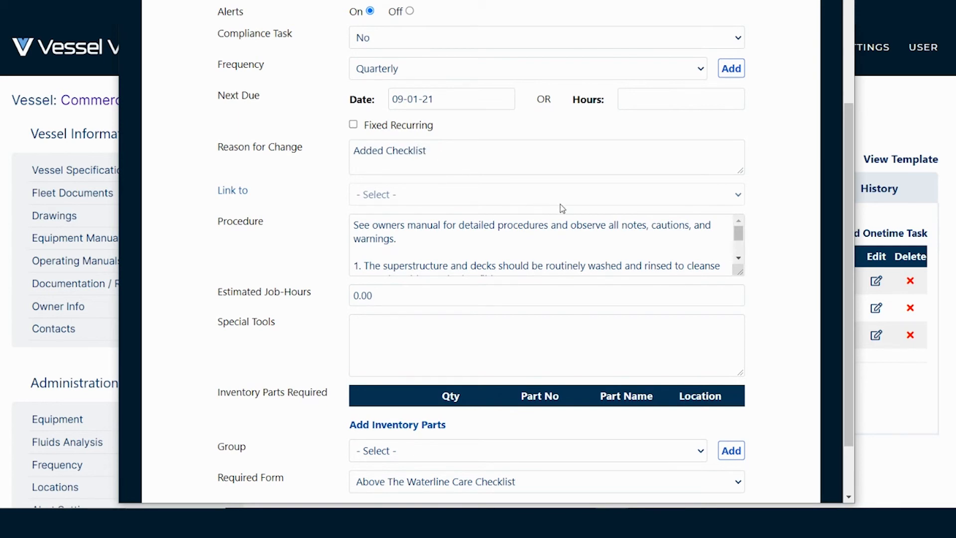
pyautogui.scroll(-1, 560, 204)
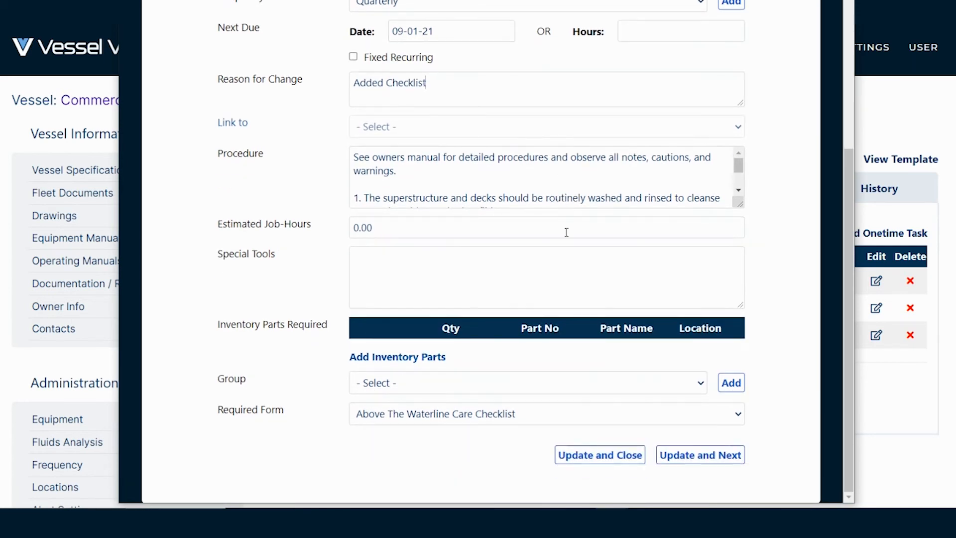
pyautogui.click(603, 463)
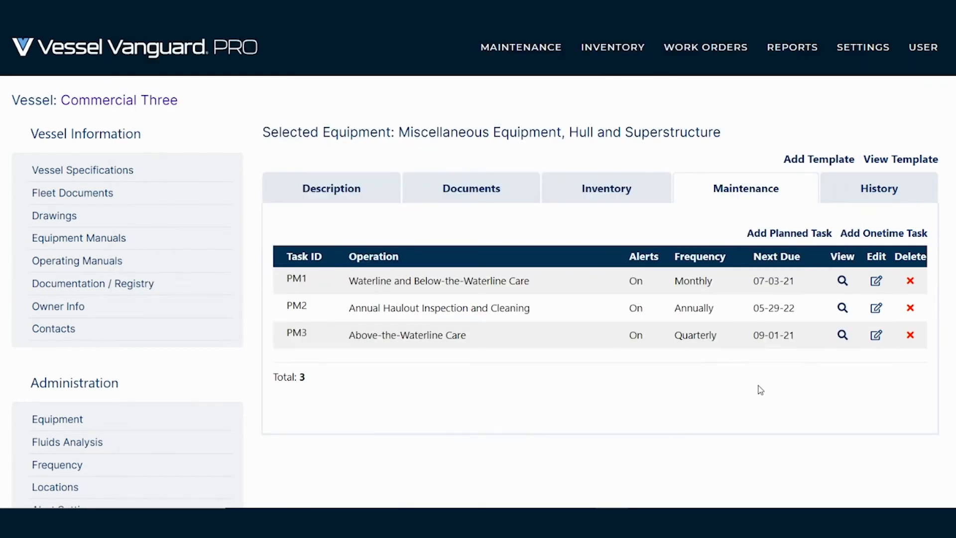
# View the Above-the-Waterline Care task details, check its required form, and open the form history
pyautogui.click(842, 337)
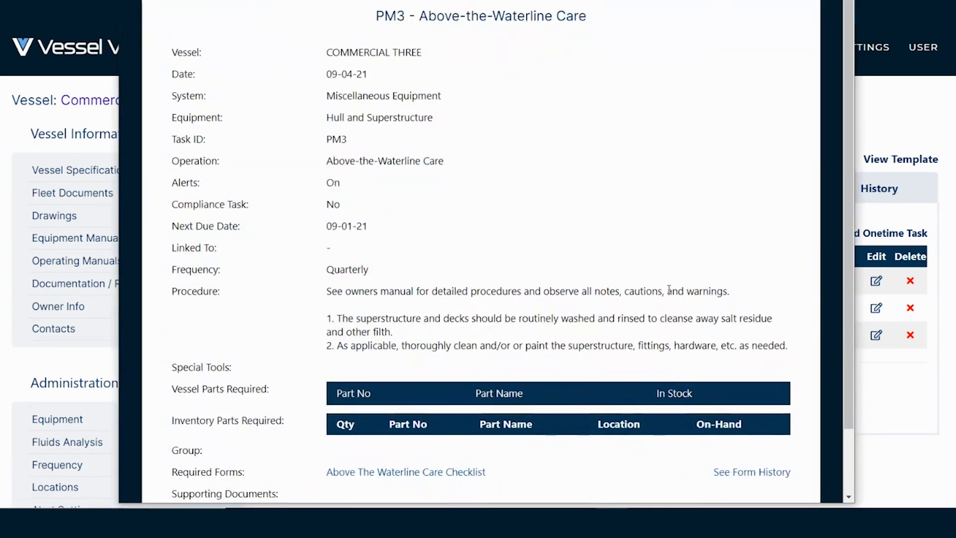
pyautogui.scroll(-2, 666, 280)
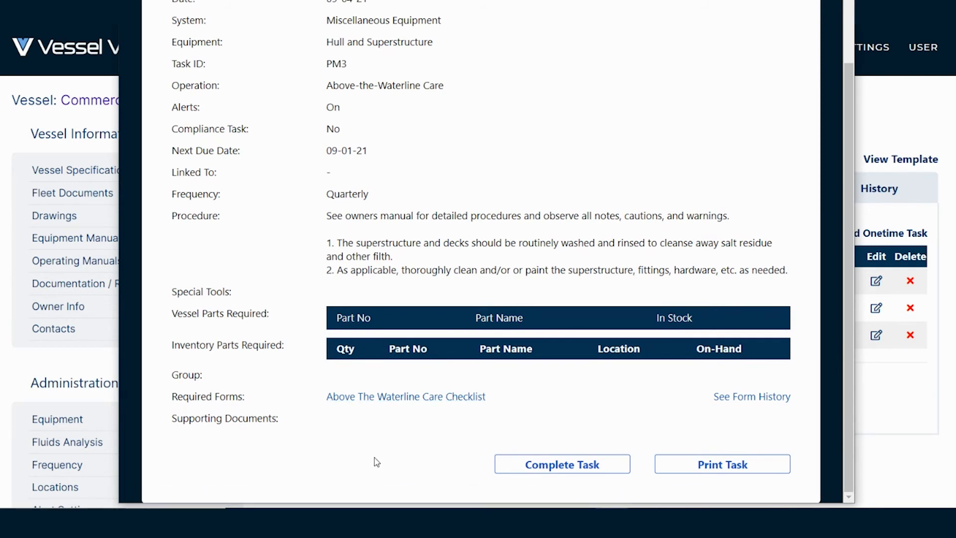
pyautogui.click(725, 400)
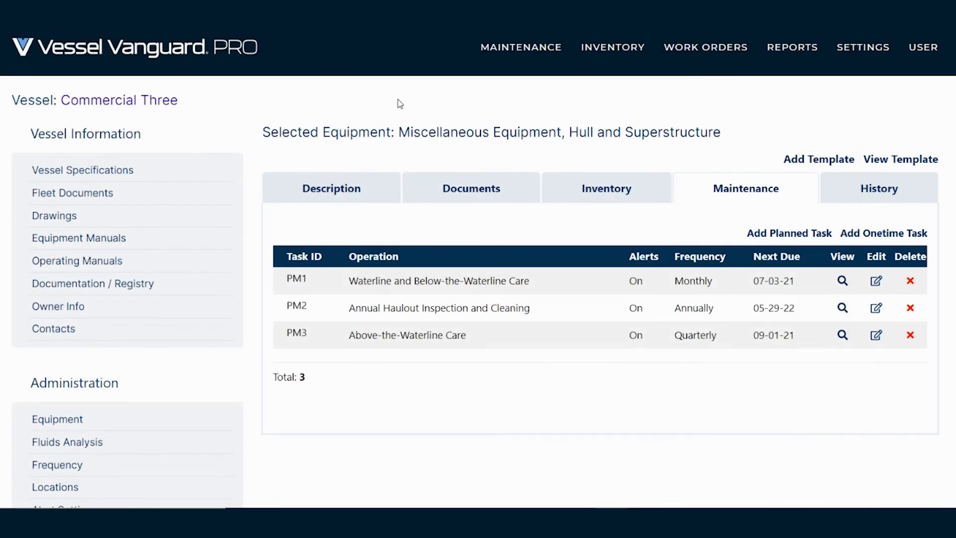
# Return to the fleet dashboard and open Commercial One's OM3 Hazardous Incident report task from the maintenance due list
pyautogui.click(228, 49)
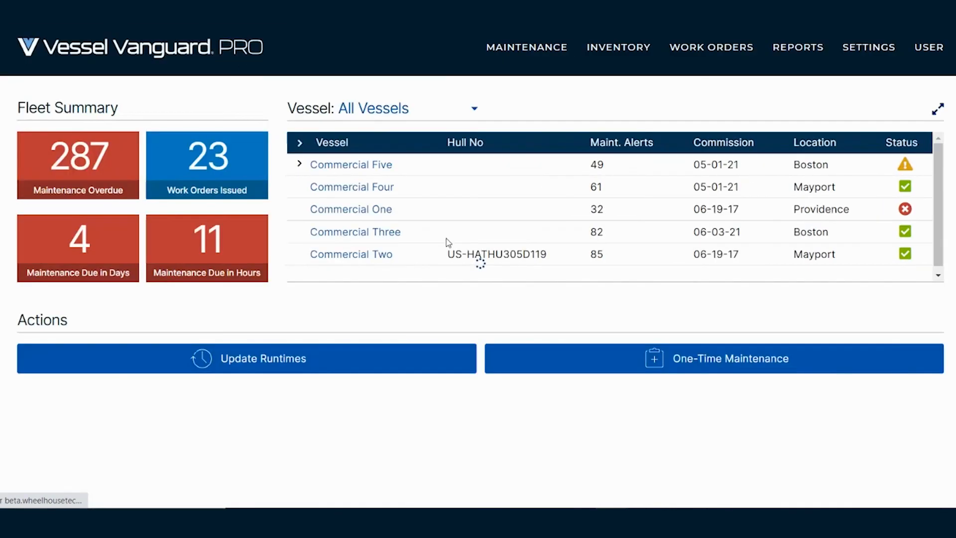
pyautogui.scroll(-4, 465, 298)
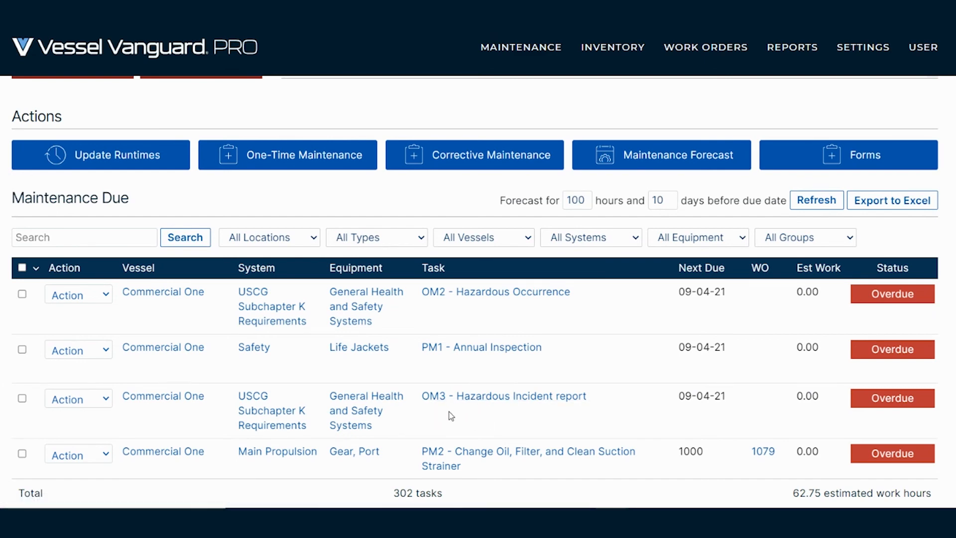
pyautogui.click(455, 397)
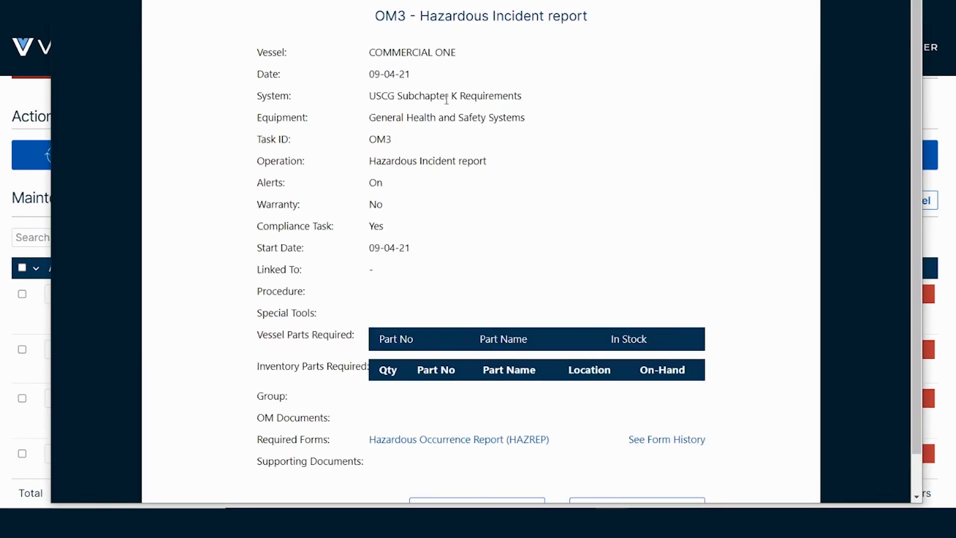
pyautogui.scroll(-1, 623, 179)
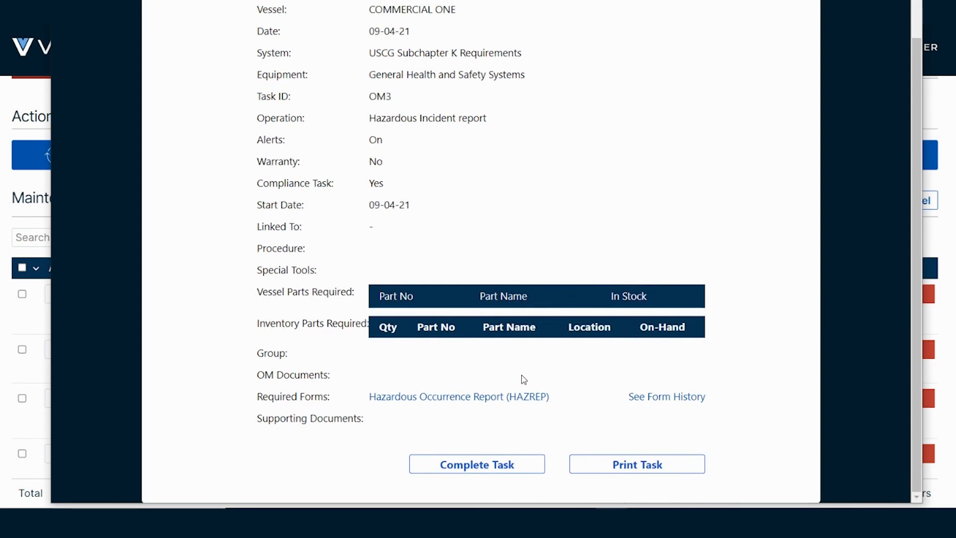
# Open the task's required Hazardous Occurrence Report (HAZREP) form and look through its fields
pyautogui.click(494, 397)
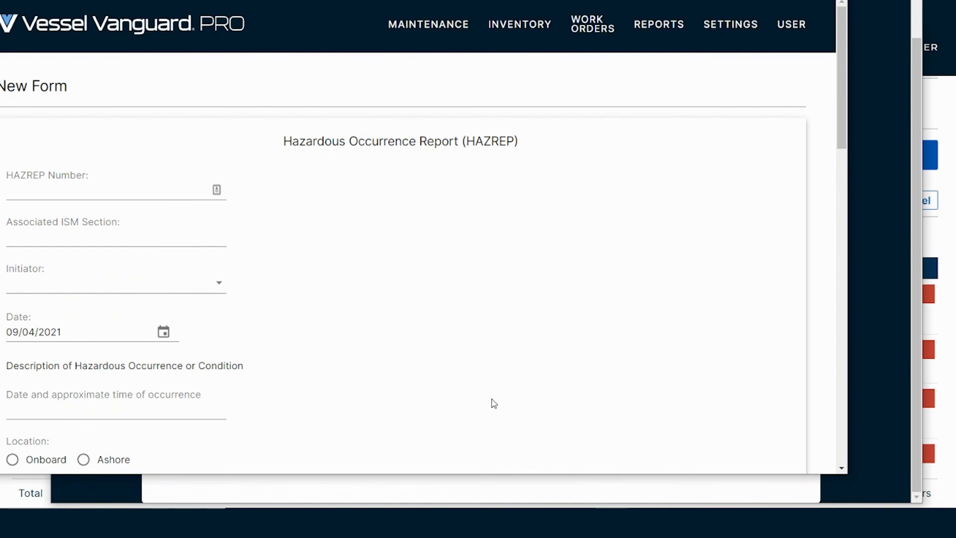
pyautogui.scroll(-4, 493, 401)
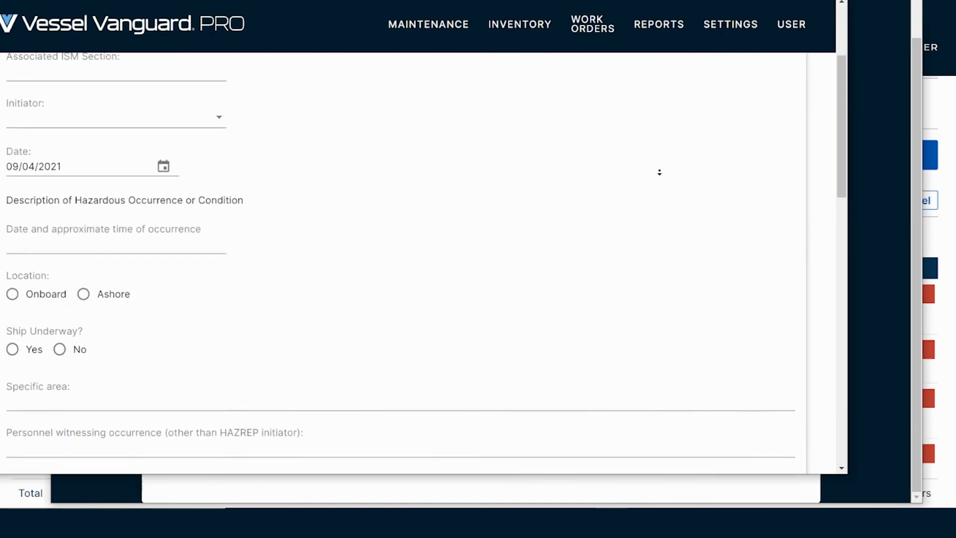
pyautogui.scroll(-2, 659, 173)
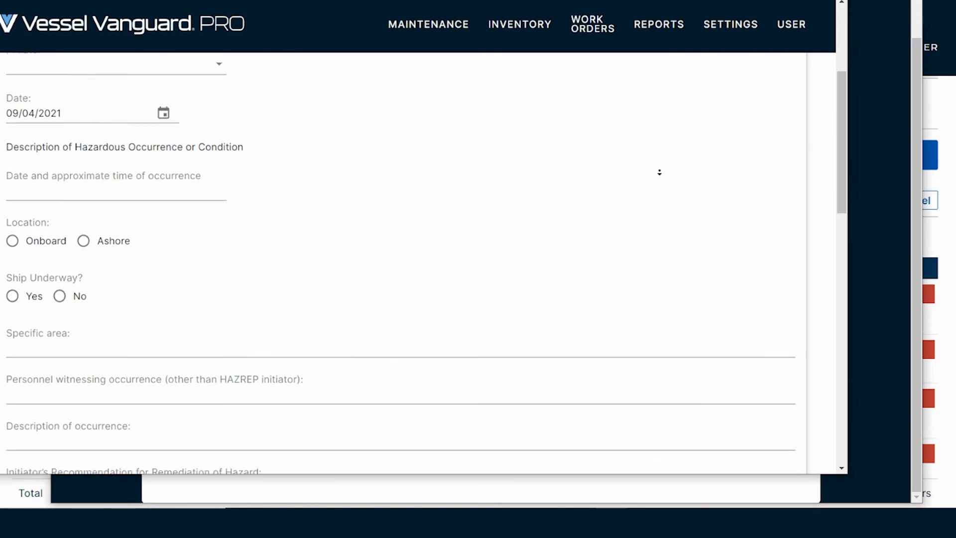